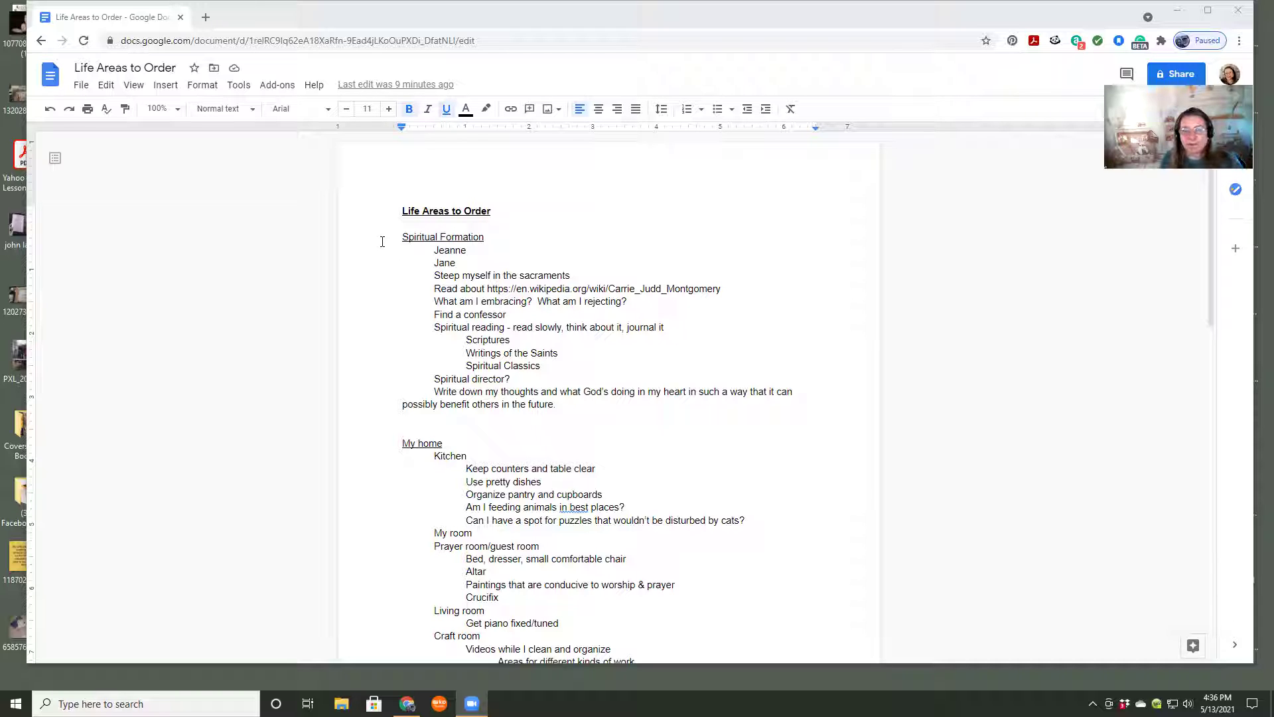
Review the Spiritual Formation list items, from the first item down to 'Spiritual director?'.
scroll(572, 239, "down", 10)
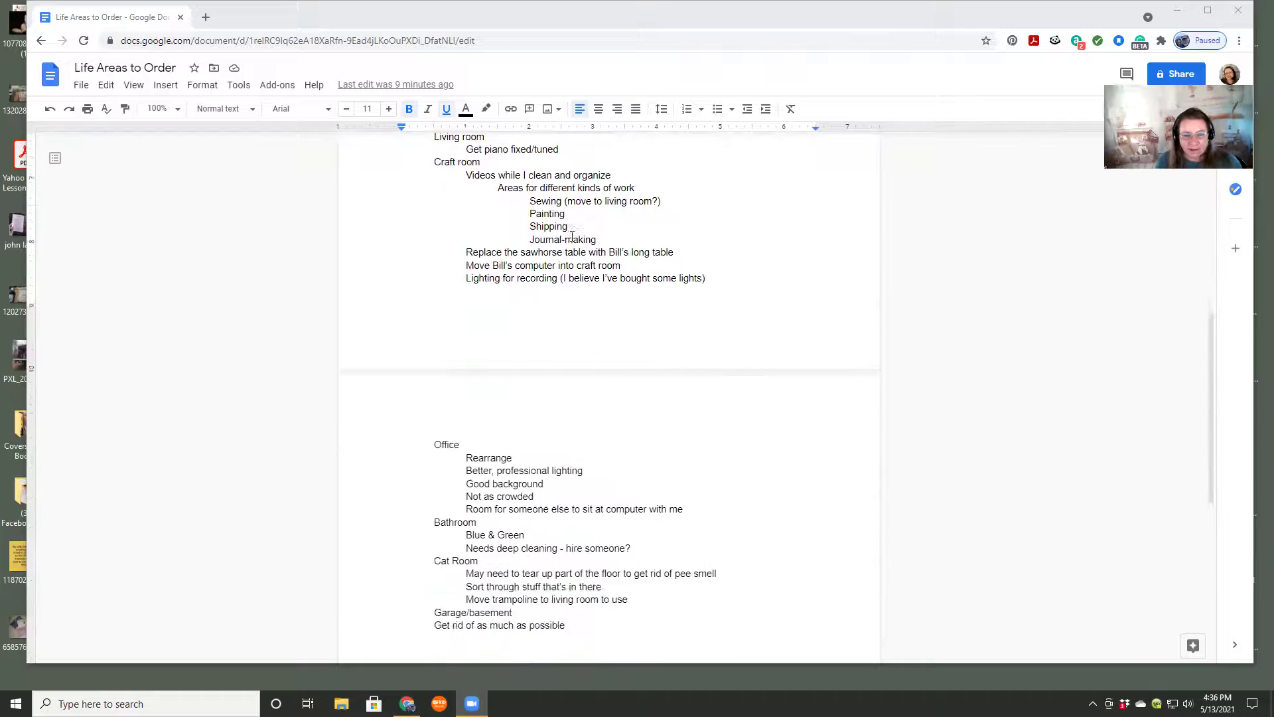
scroll(585, 278, "down", 3)
scroll(603, 401, "up", 10)
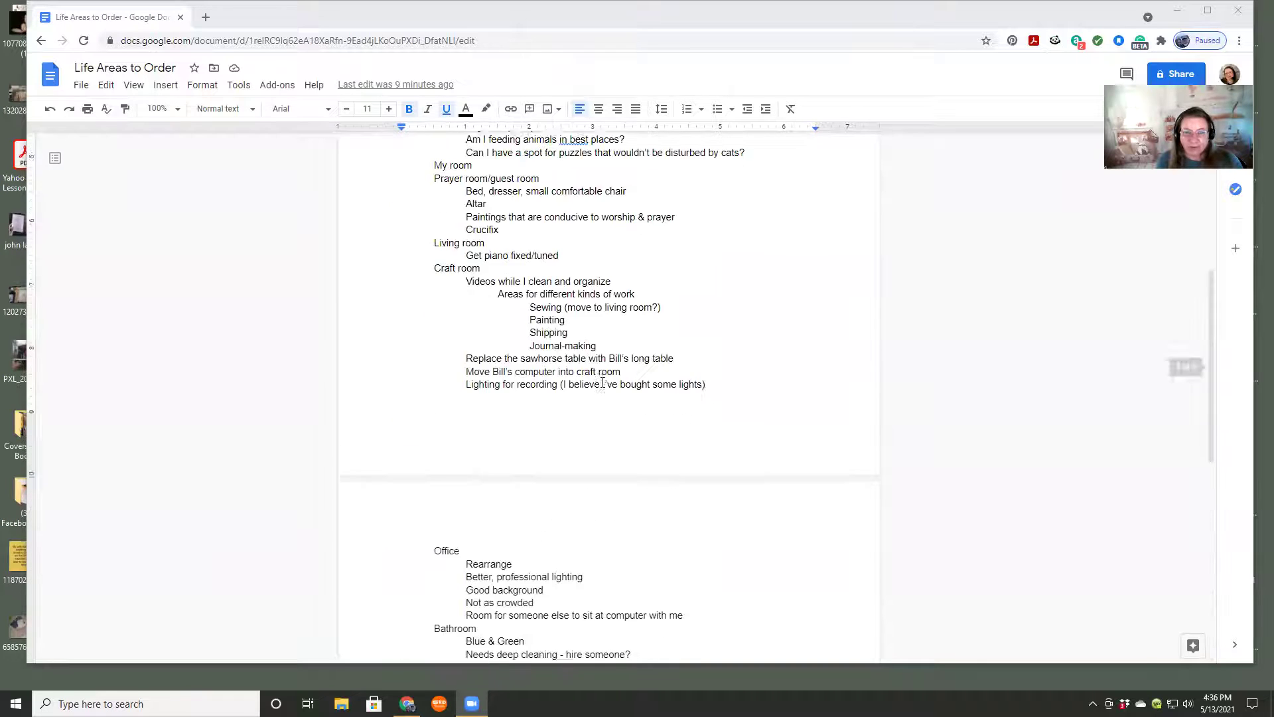
scroll(601, 377, "up", 2)
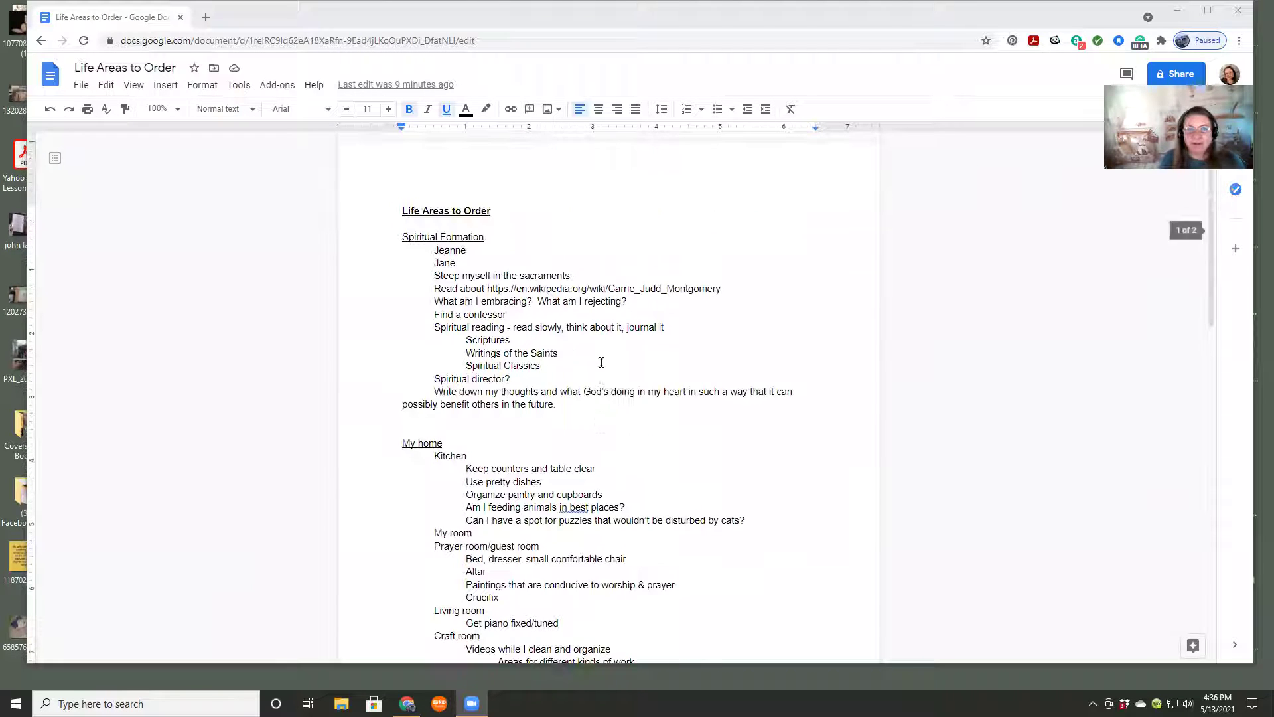
left_click(400, 243)
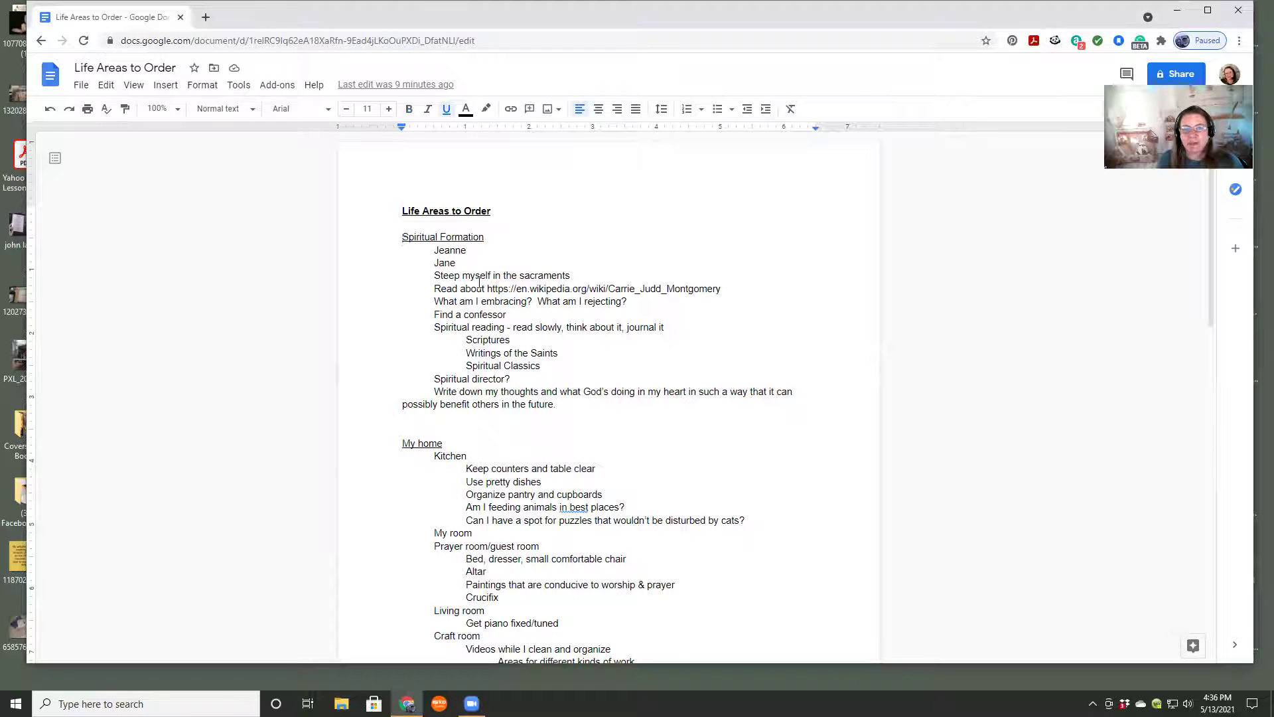
left_click(469, 249)
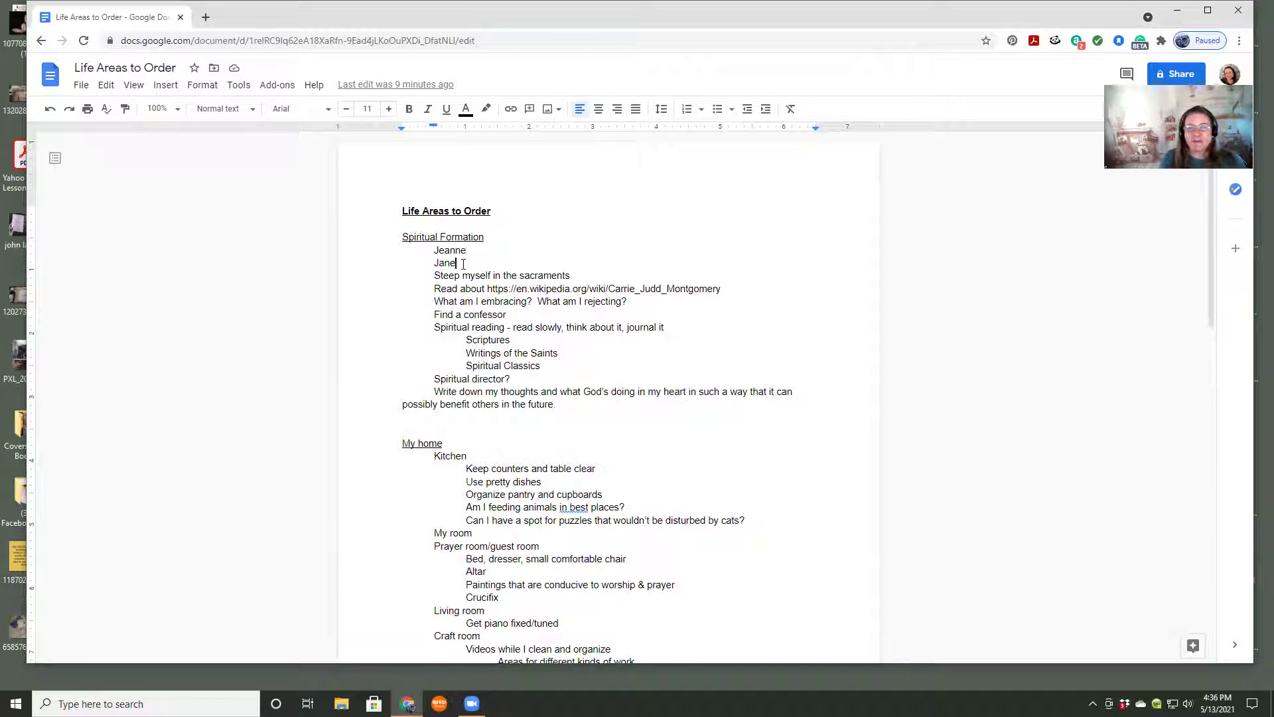
left_click(427, 275)
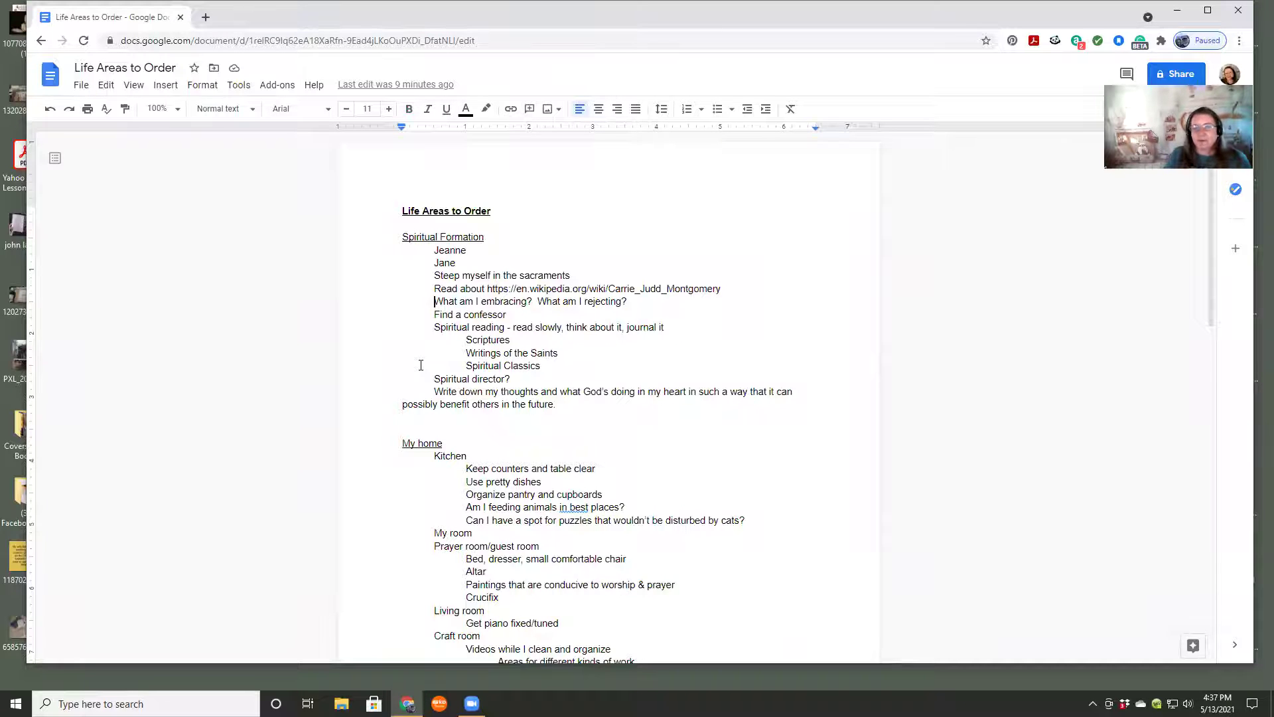
left_click(435, 316)
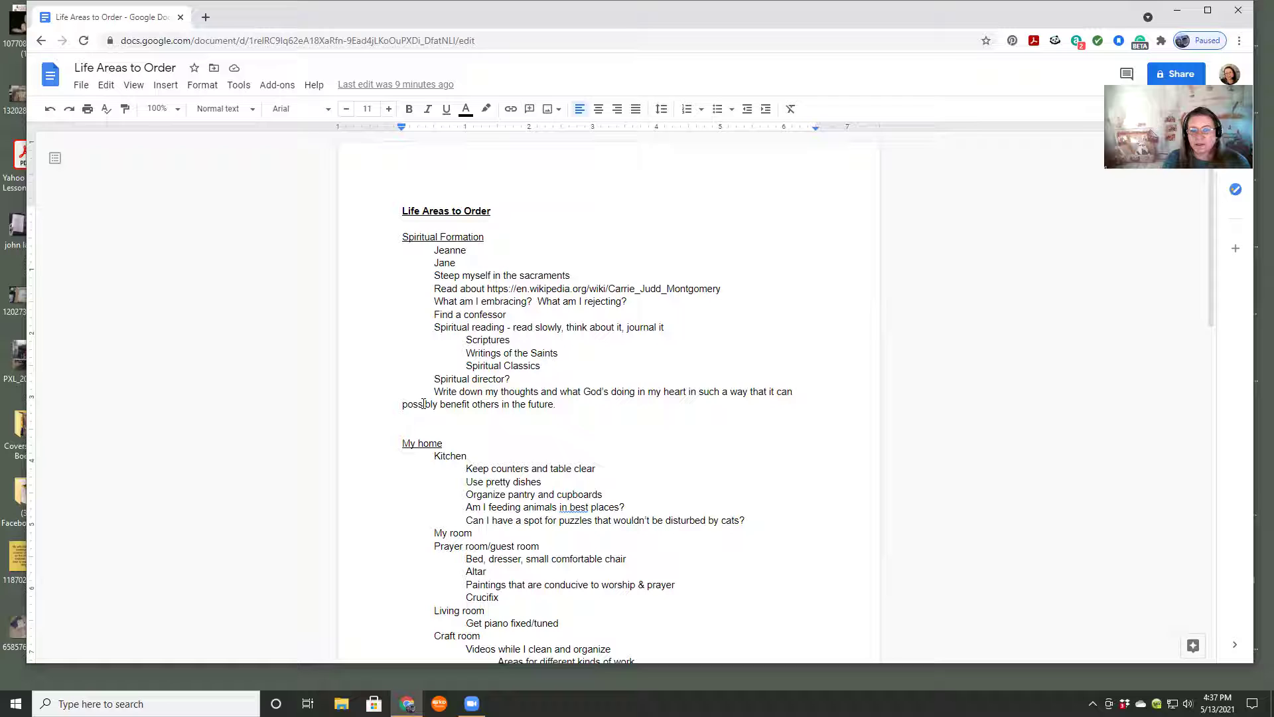
left_click(428, 383)
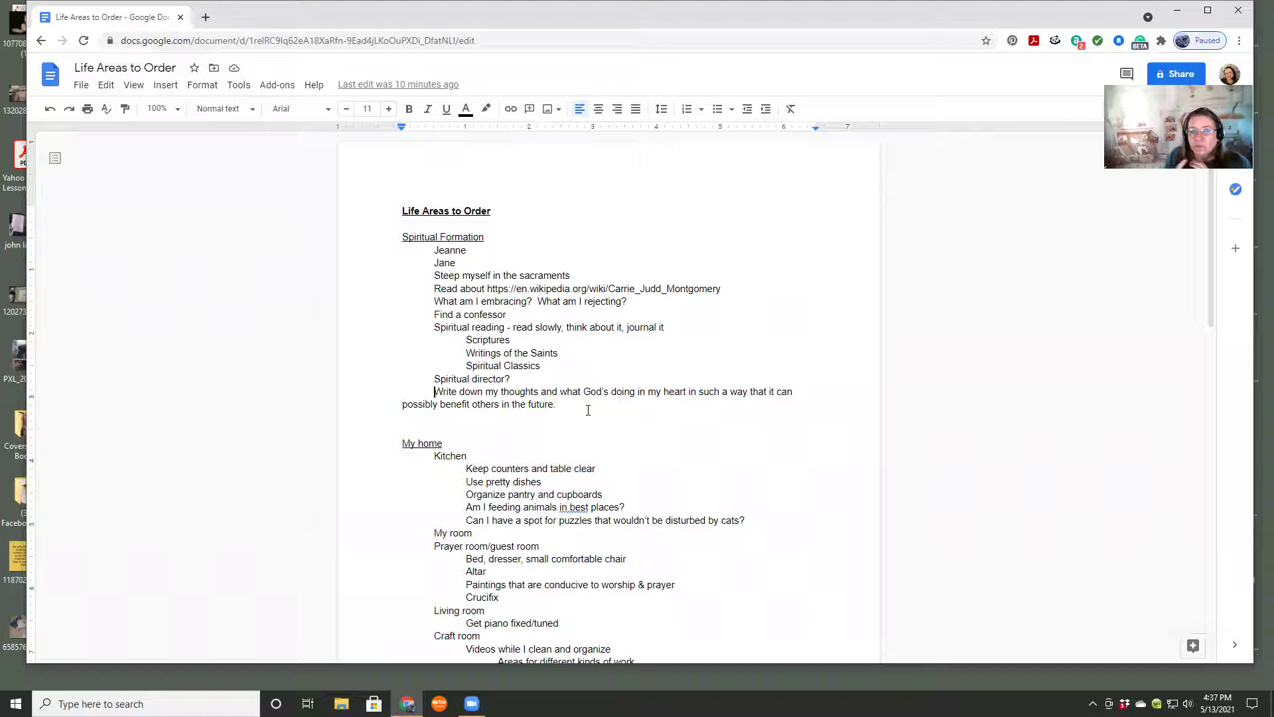
Add a new line 'Spiritual Warfare Prayer' after 'Steep myself in the sacraments'.
double_click(587, 275)
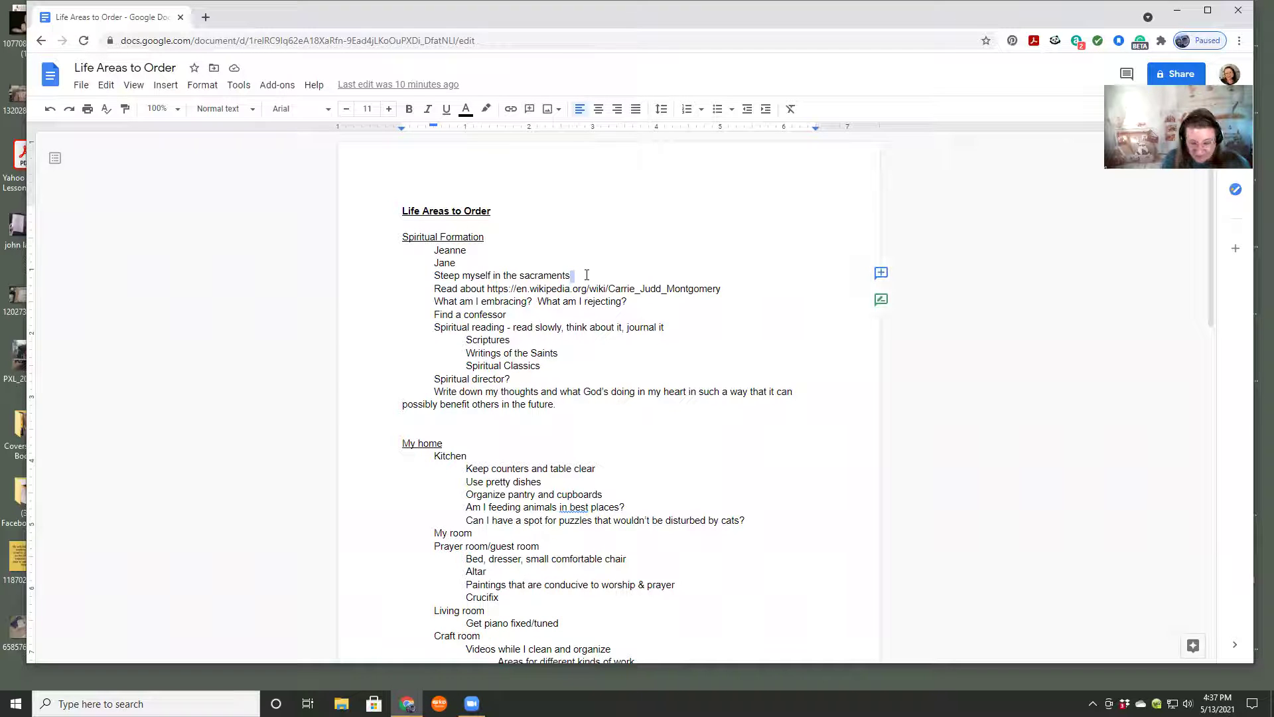
key("Return")
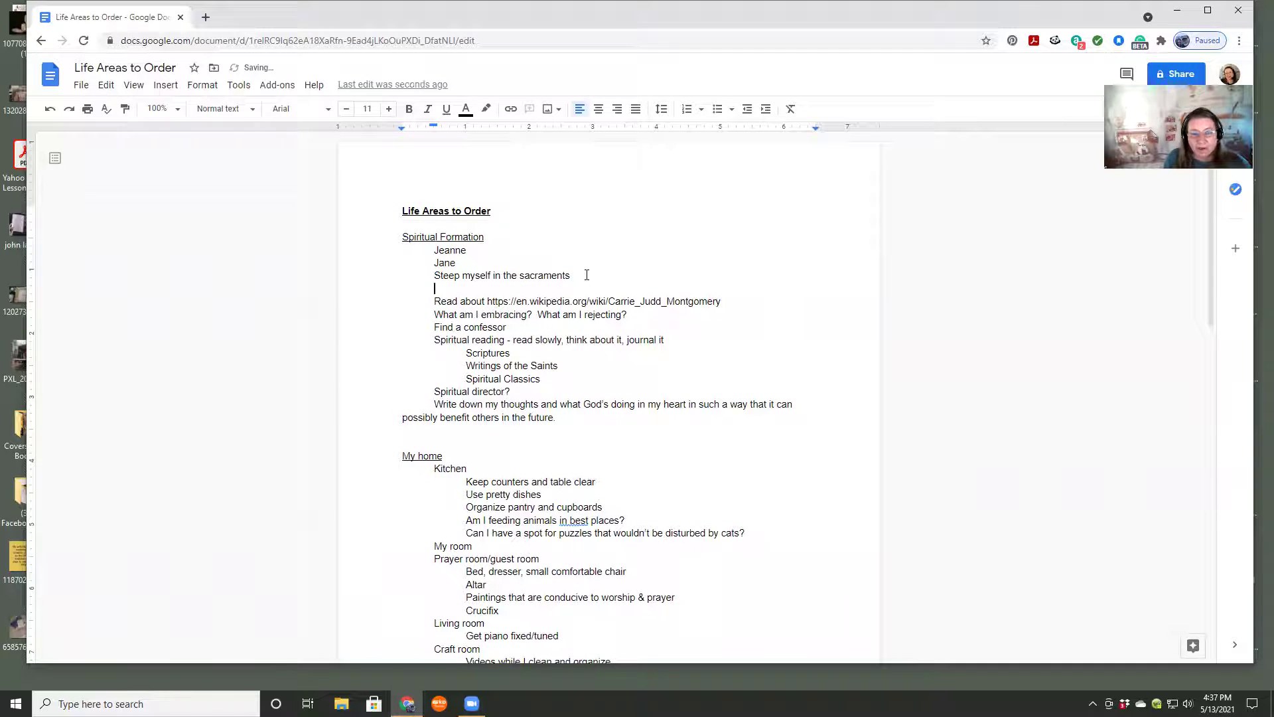
type("Spiritual War")
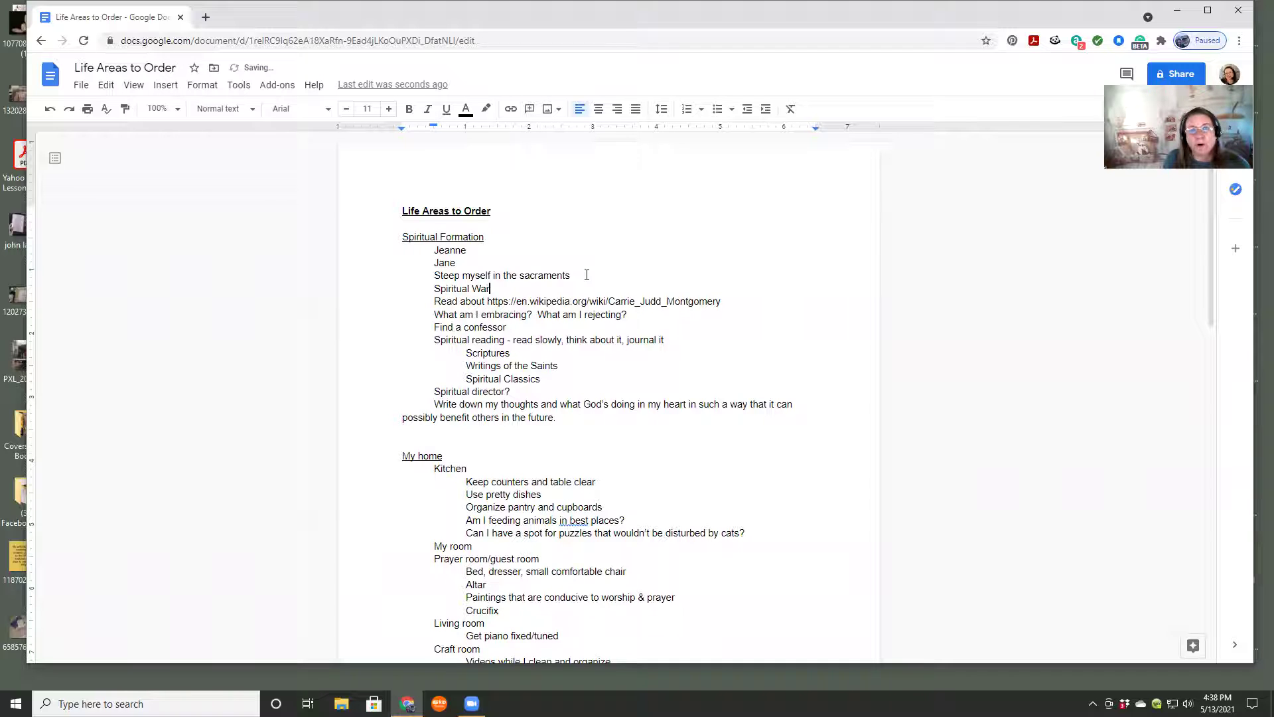
type("fare Pray")
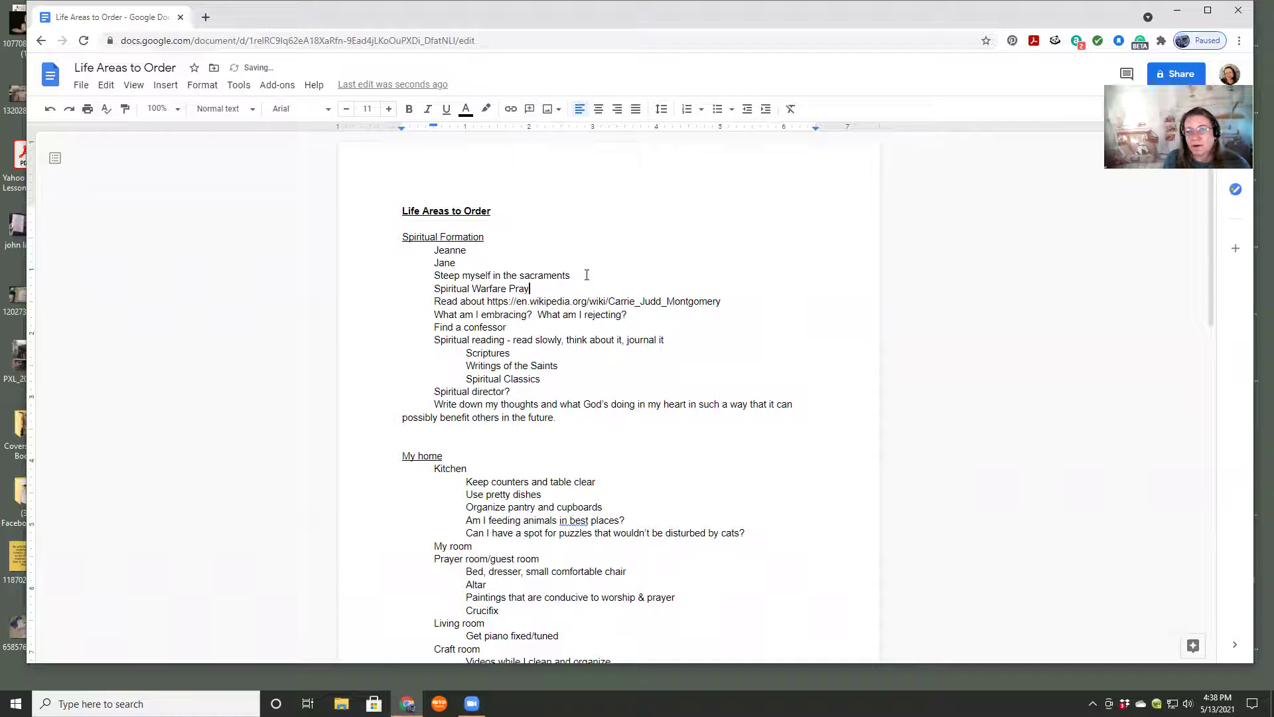
type("er")
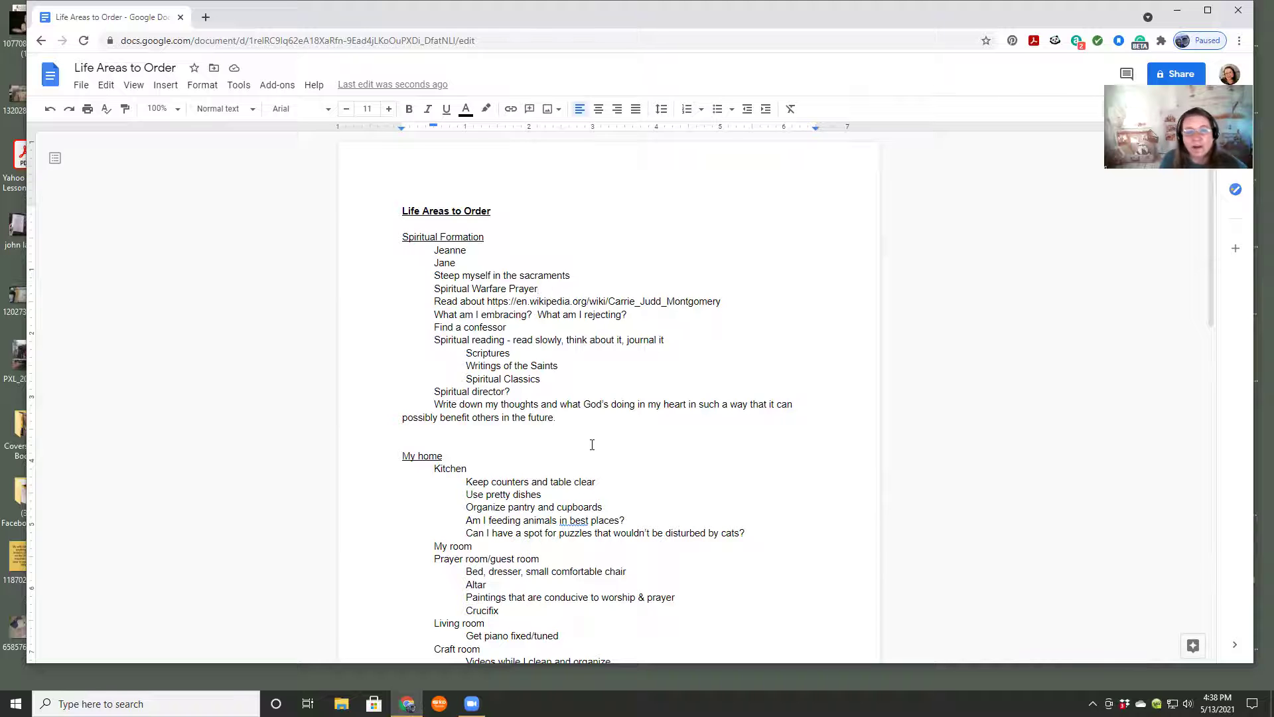
scroll(590, 441, "down", 4)
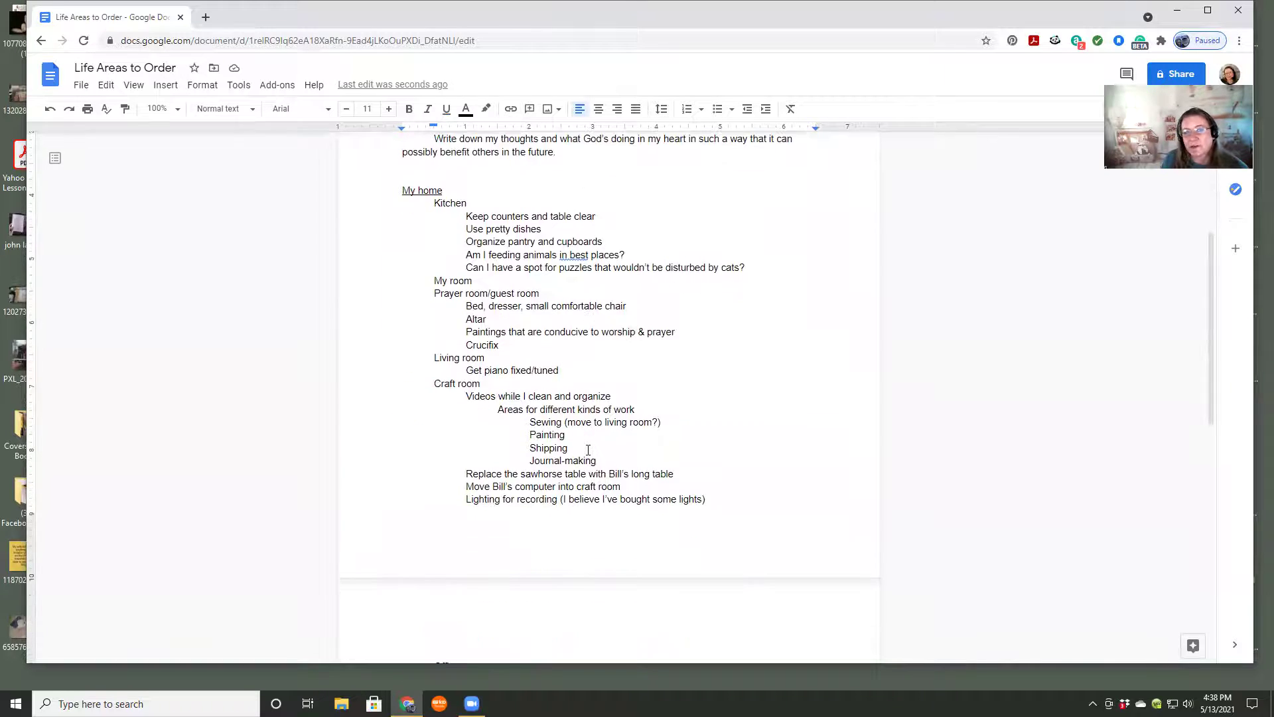
scroll(588, 451, "down", 6)
scroll(587, 452, "up", 4)
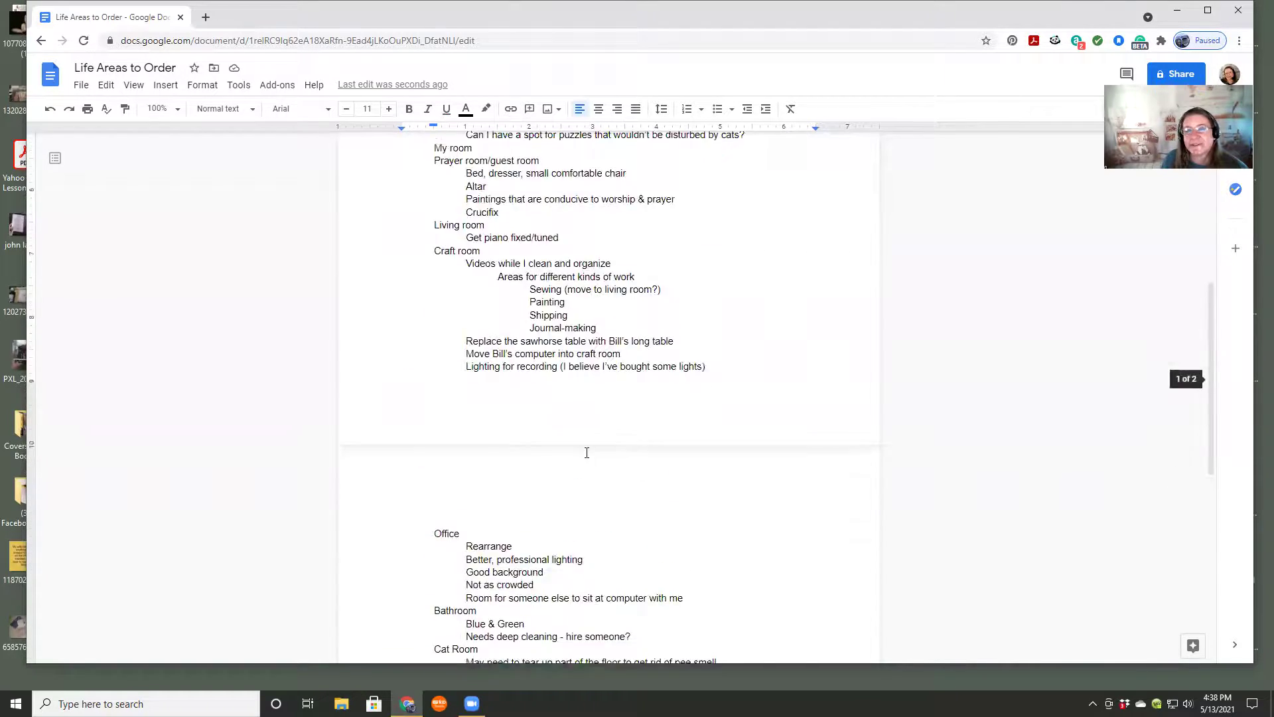
scroll(586, 453, "up", 2)
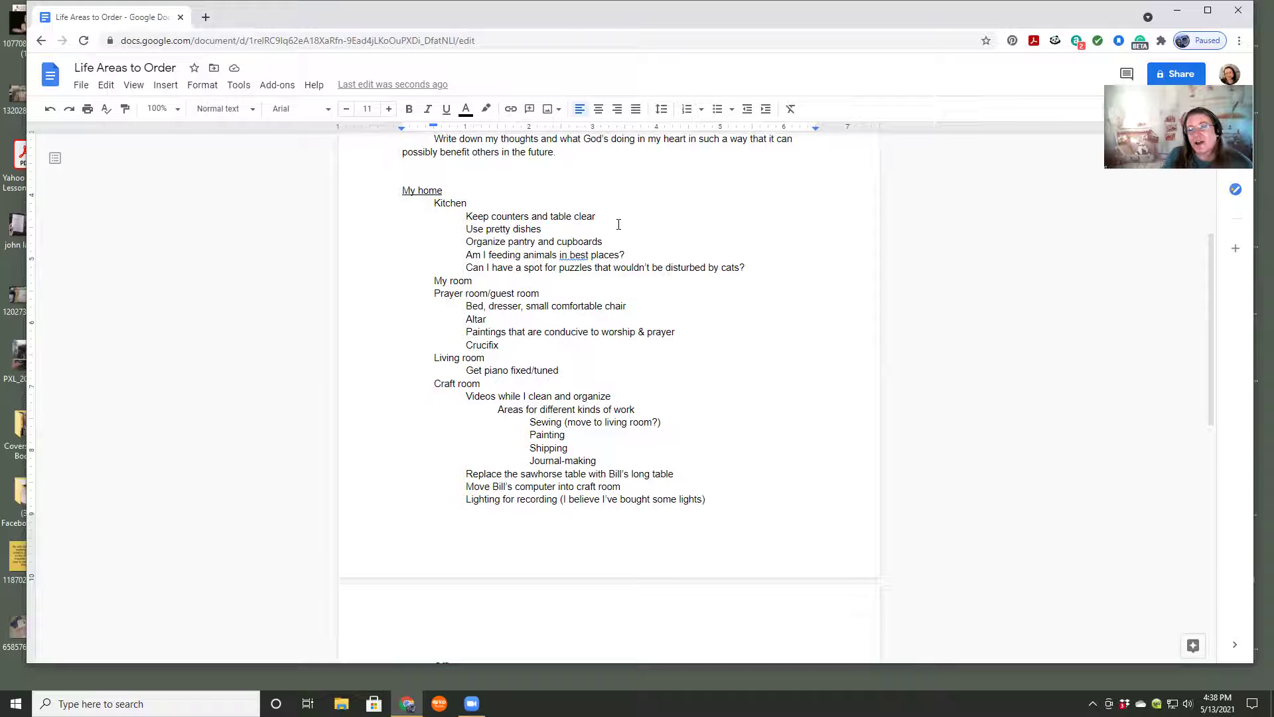
scroll(584, 239, "down", 9)
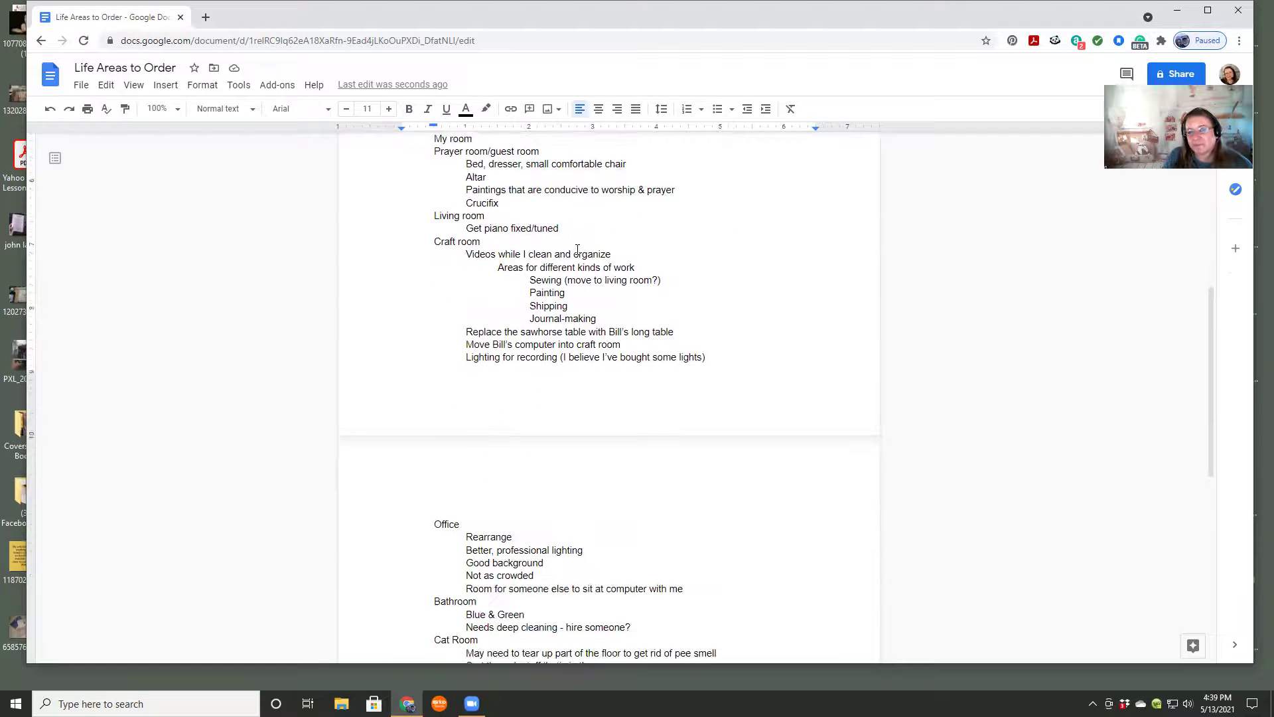
scroll(599, 272, "up", 8)
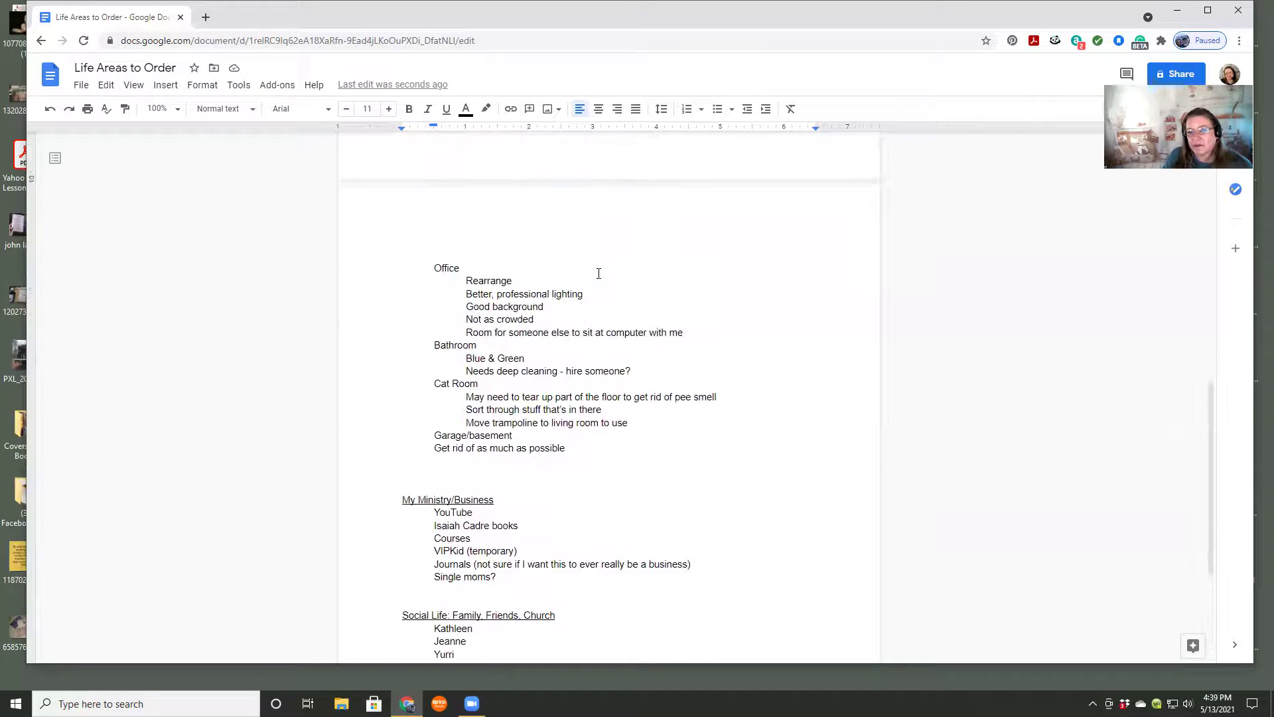
scroll(599, 271, "up", 3)
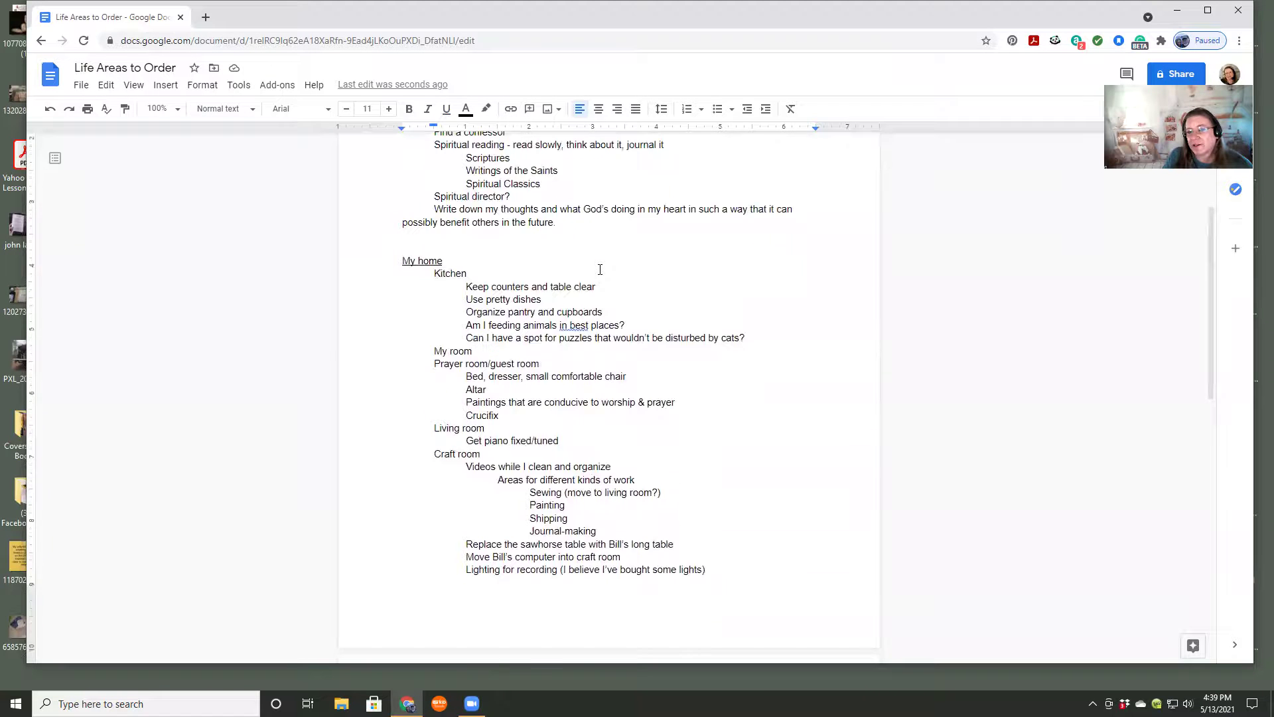
scroll(600, 269, "down", 2)
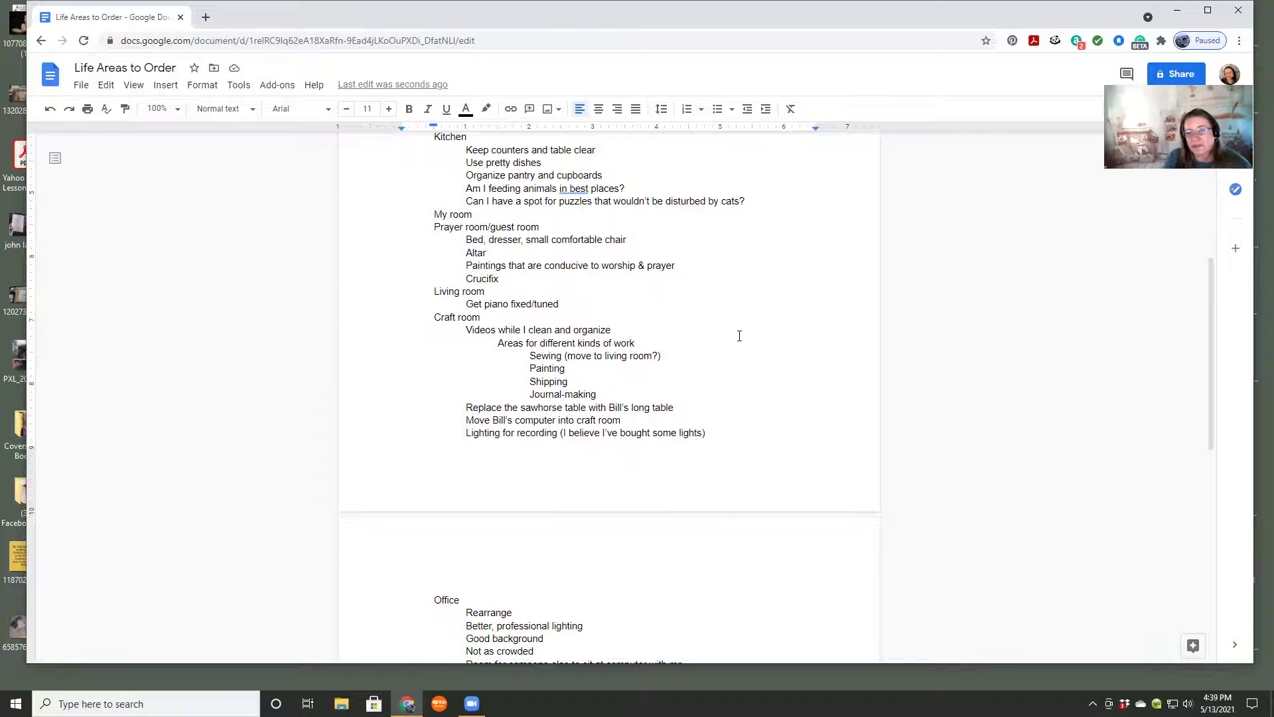
scroll(740, 336, "up", 1)
scroll(730, 335, "up", 3)
scroll(524, 206, "down", 3)
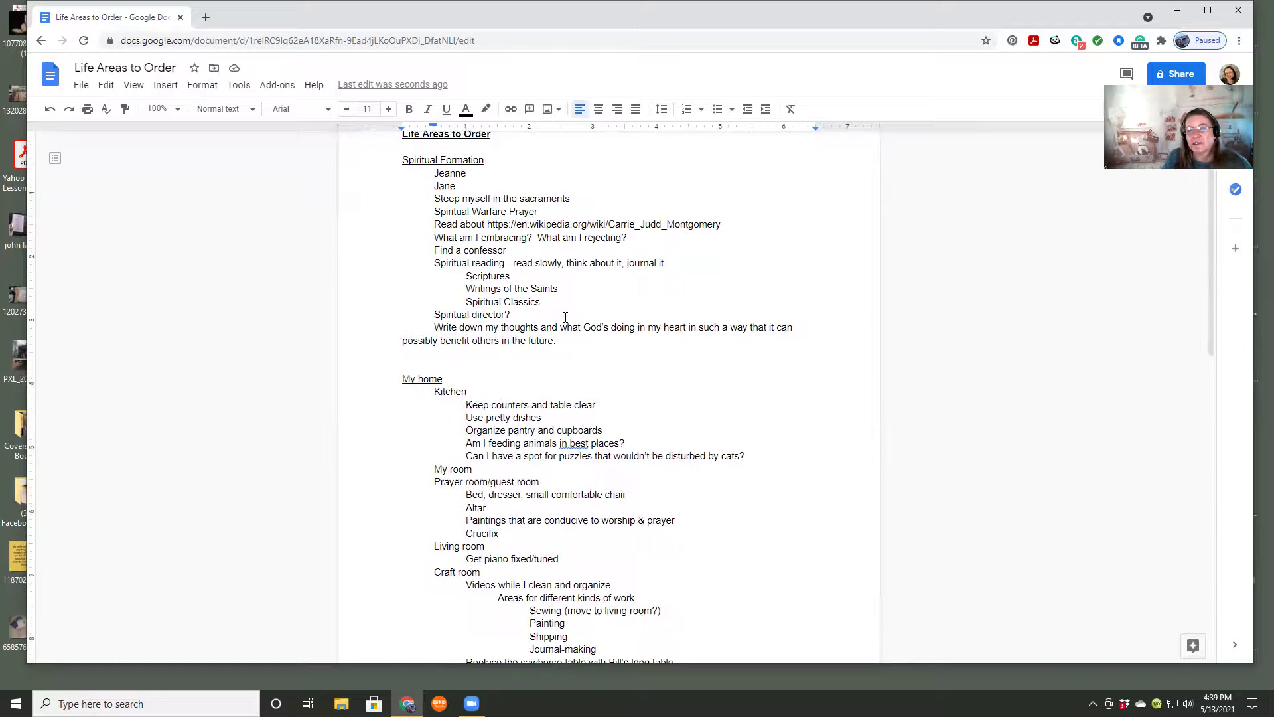
scroll(511, 278, "down", 9)
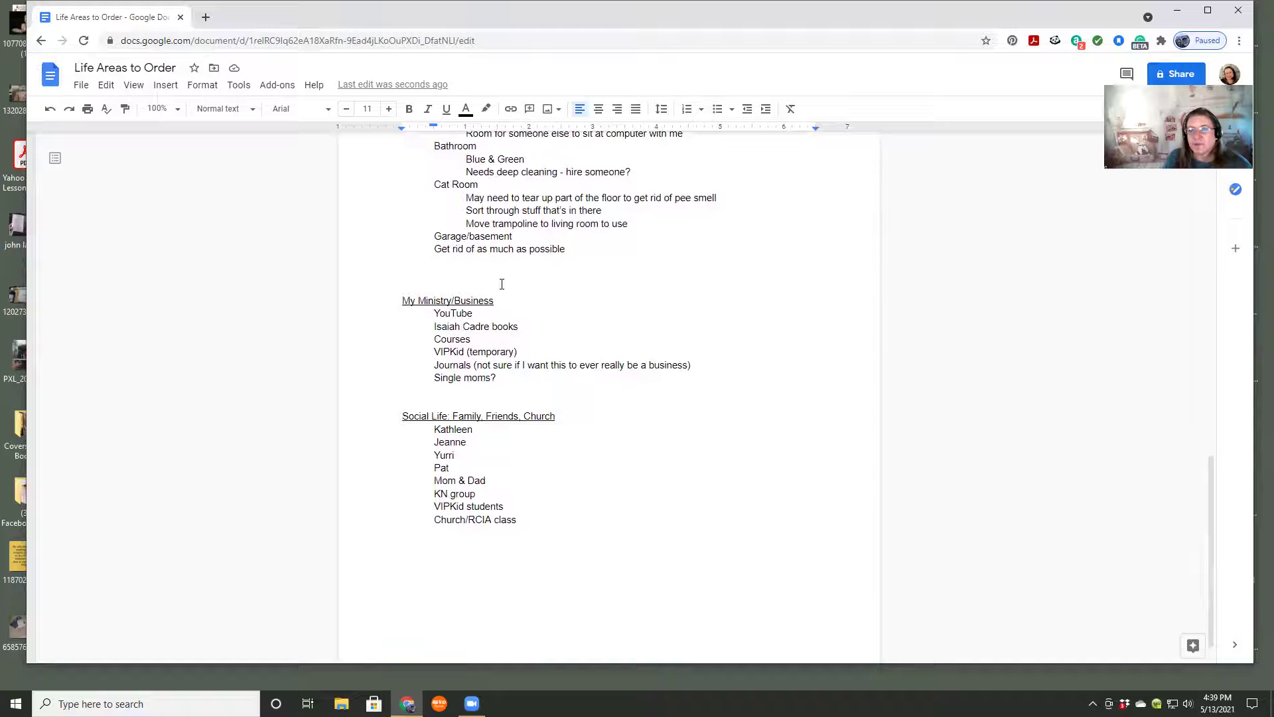
scroll(564, 289, "up", 3)
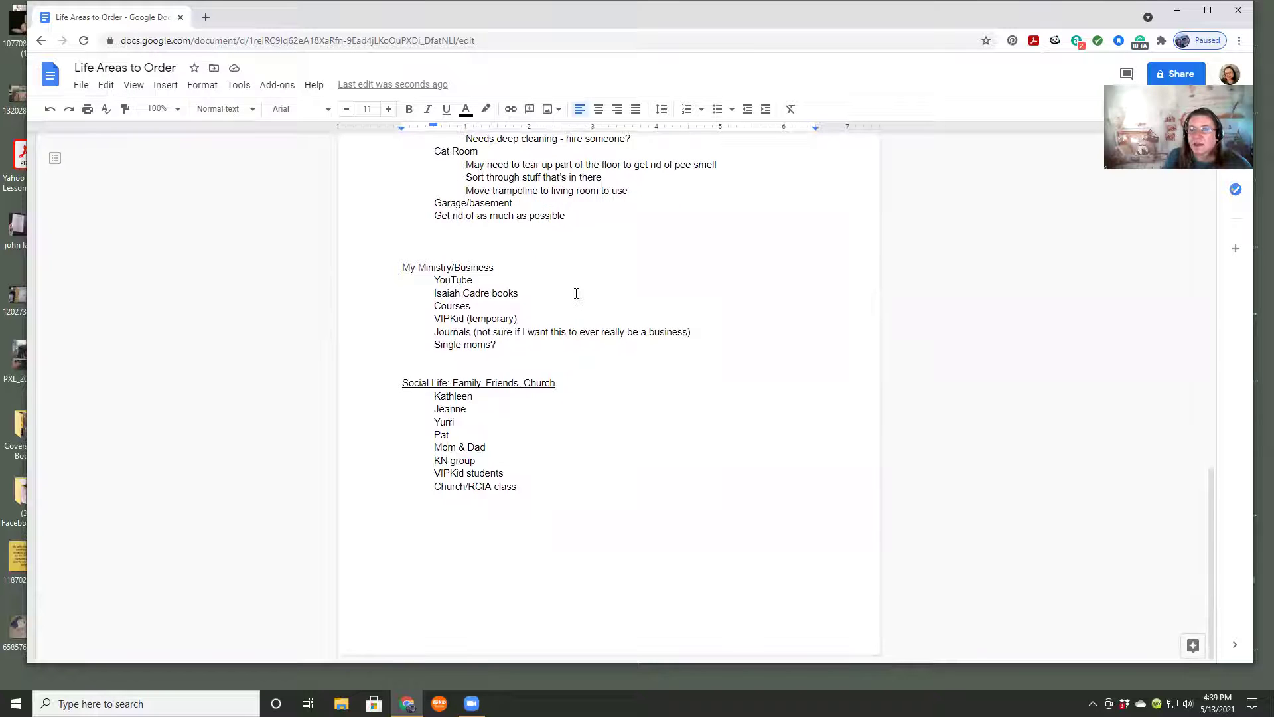
scroll(576, 295, "down", 3)
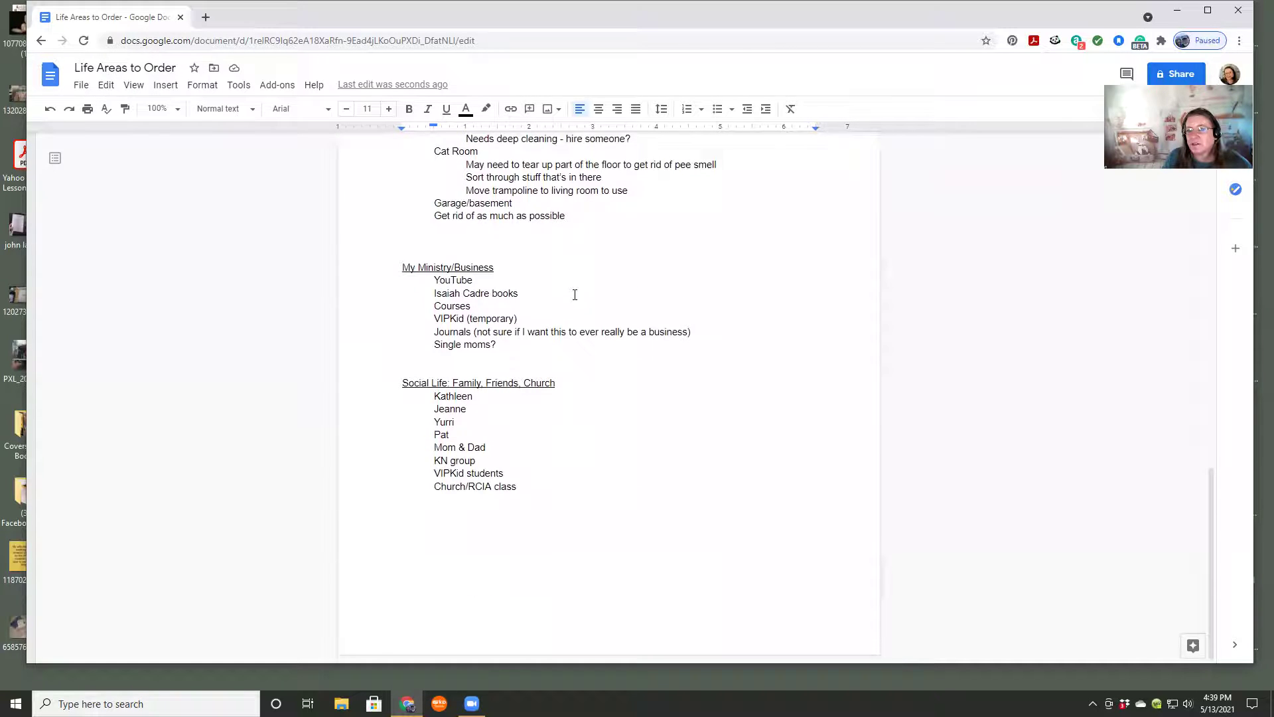
left_click(392, 272)
left_click(433, 279)
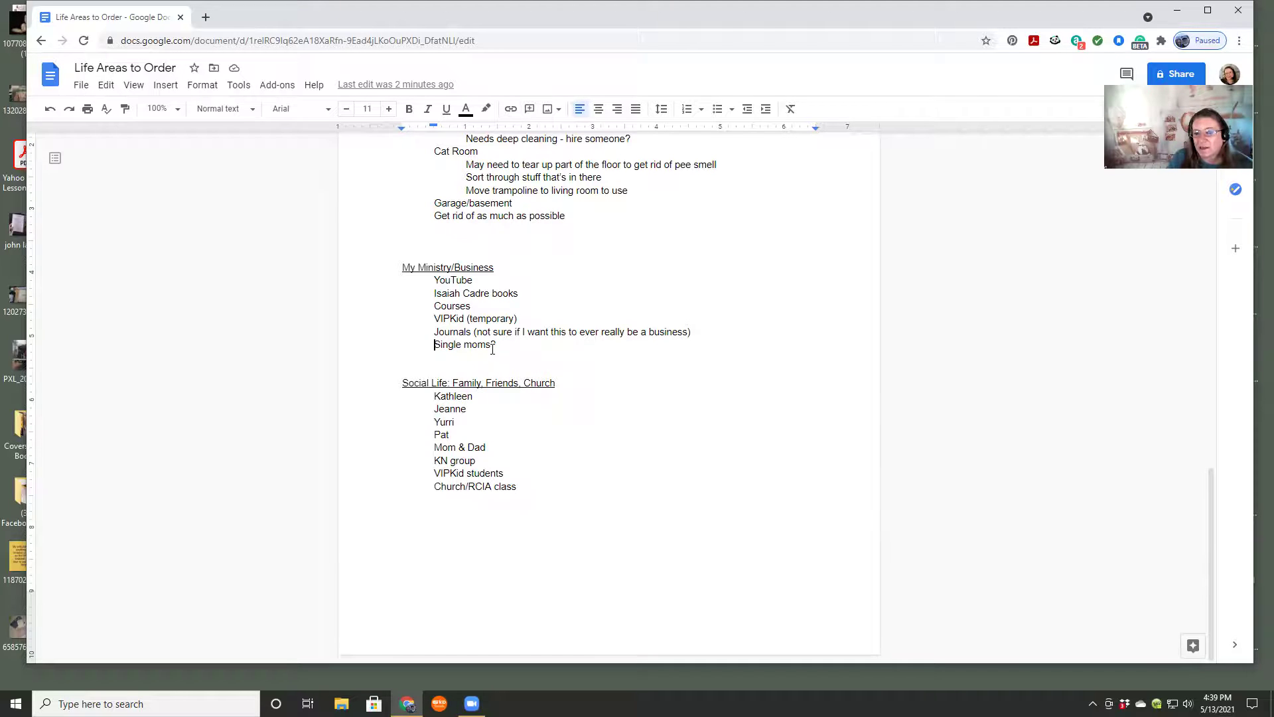
key("Down")
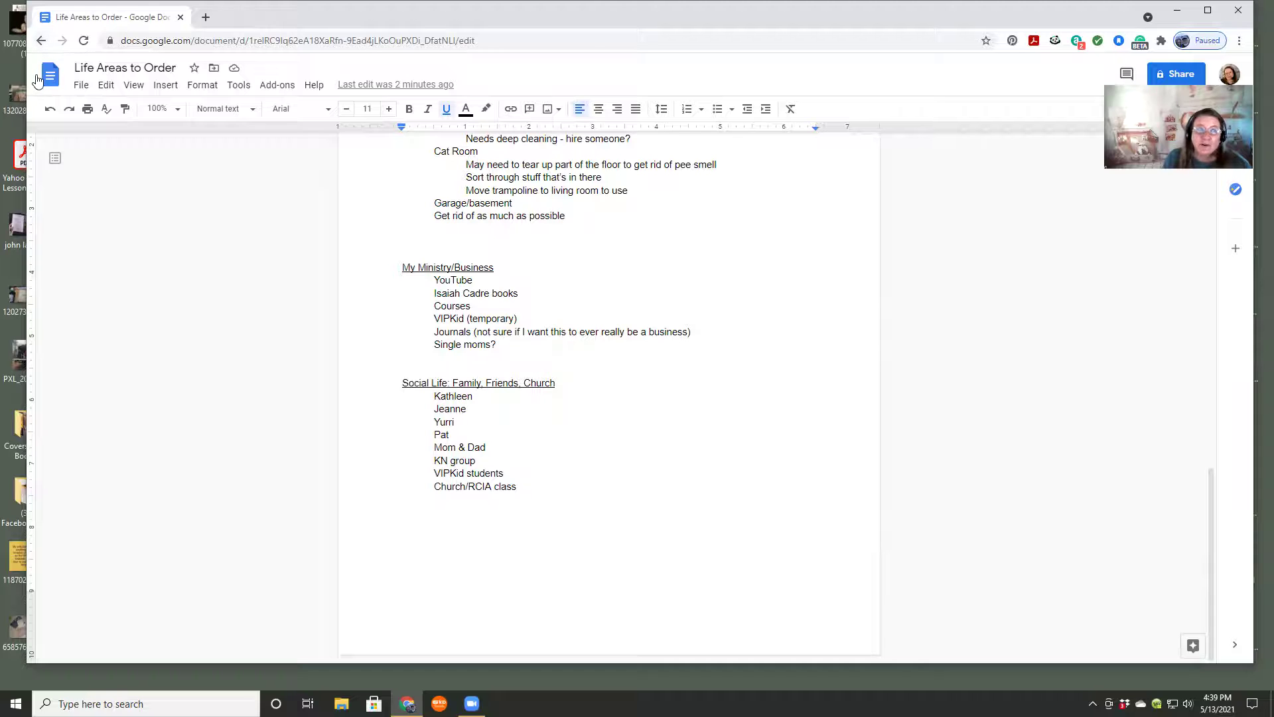
scroll(650, 220, "up", 11)
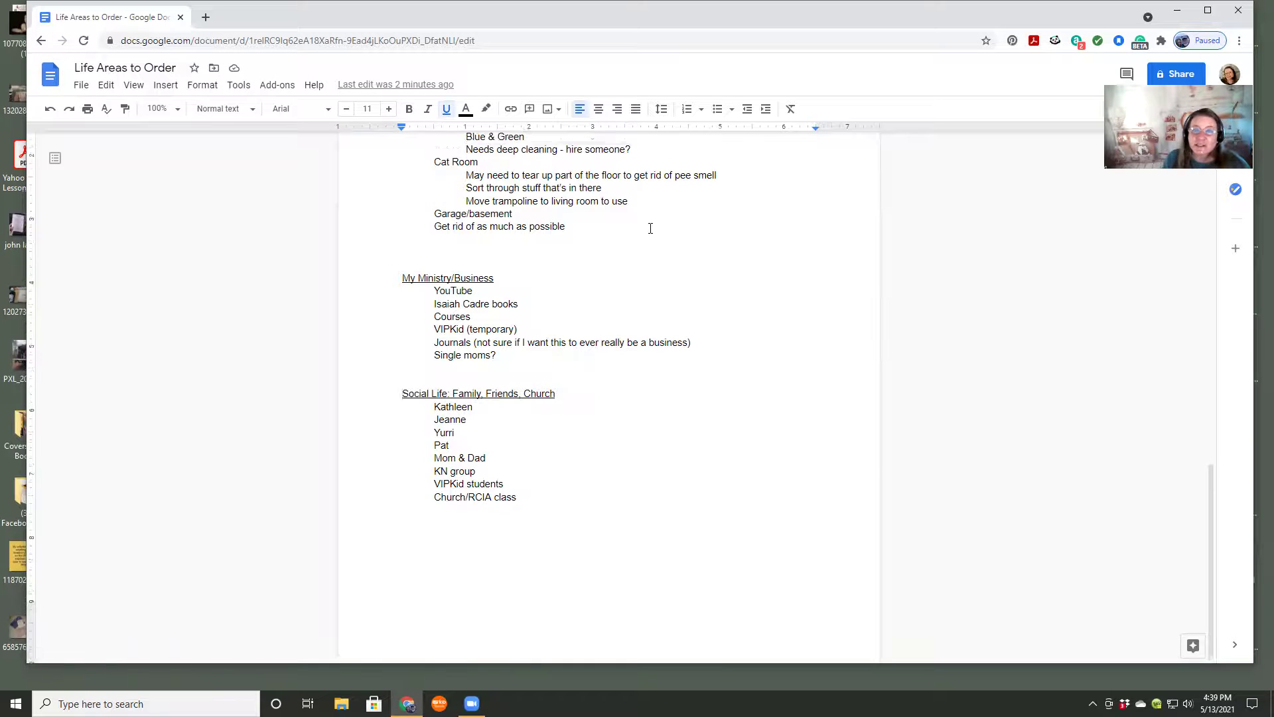
scroll(651, 221, "up", 2)
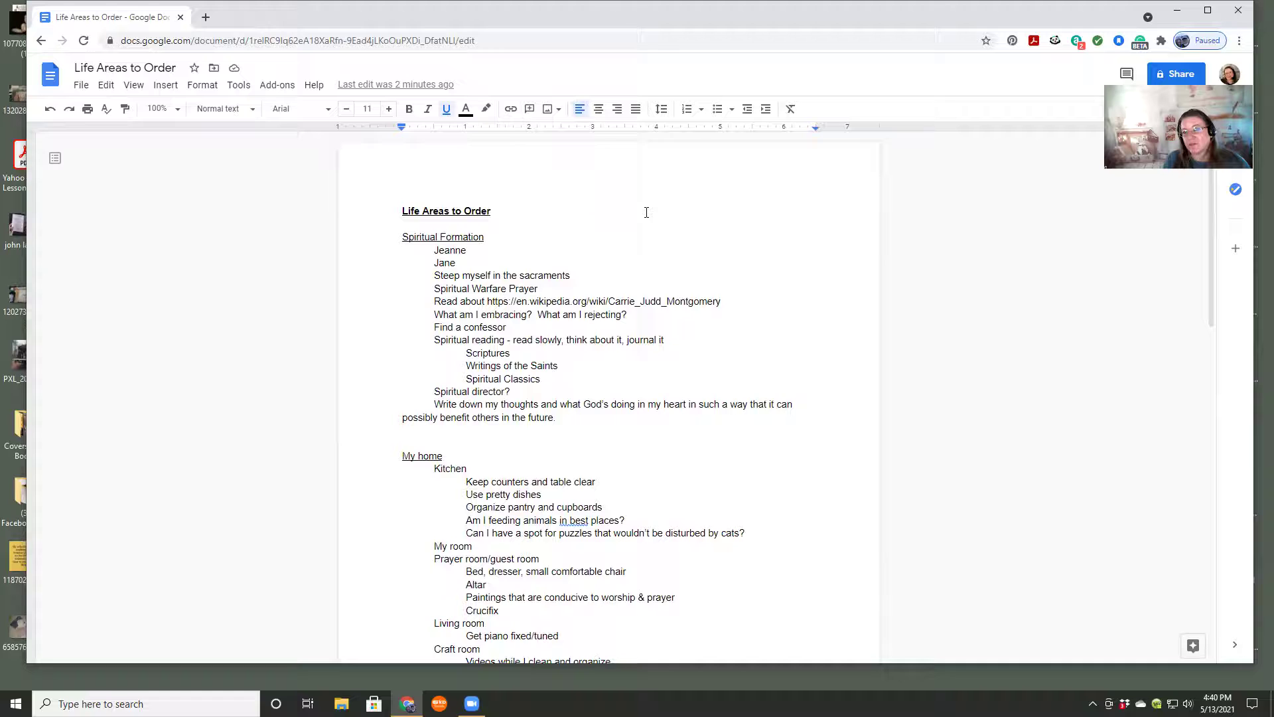
scroll(651, 214, "down", 1)
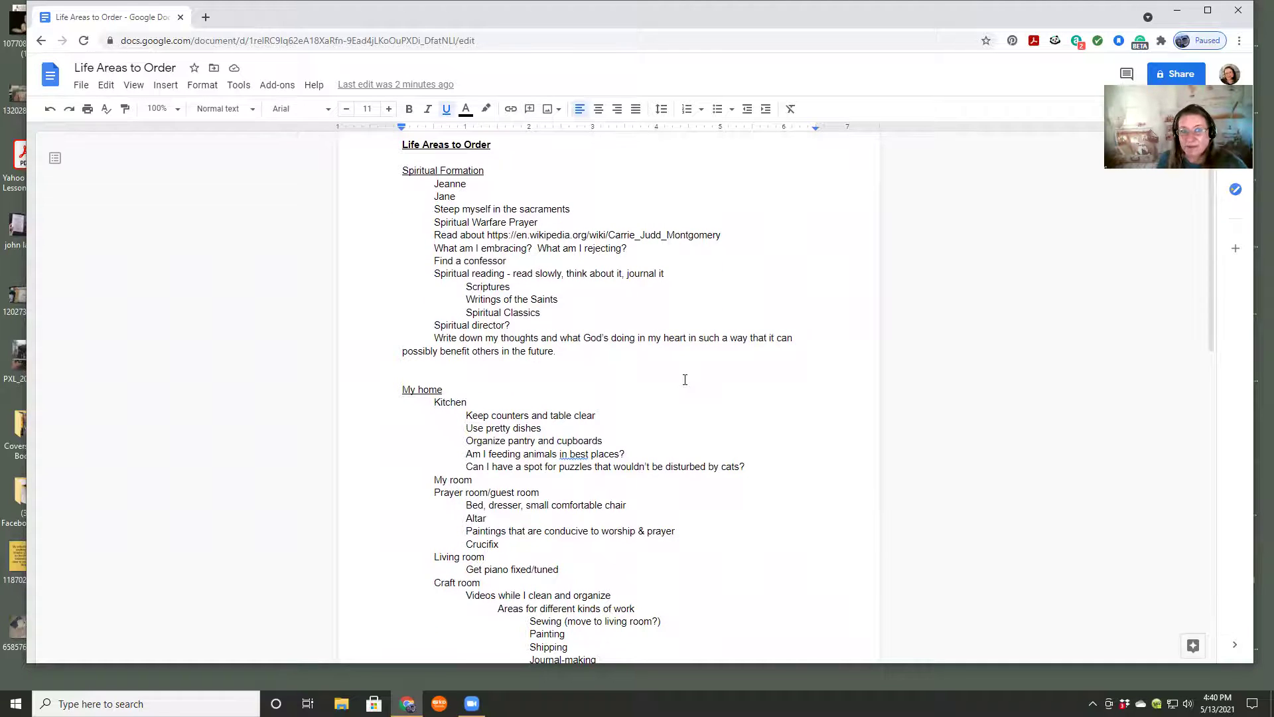
scroll(622, 287, "down", 14)
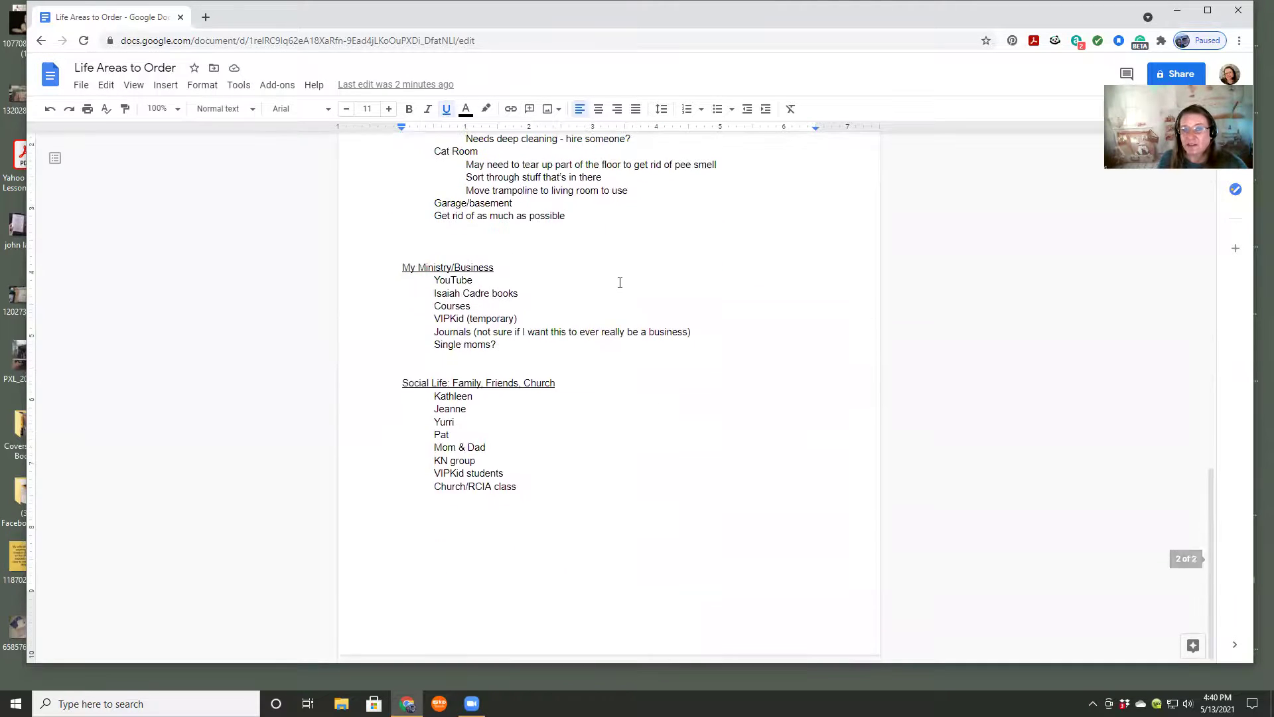
scroll(624, 285, "up", 6)
scroll(625, 284, "up", 7)
scroll(624, 285, "down", 1)
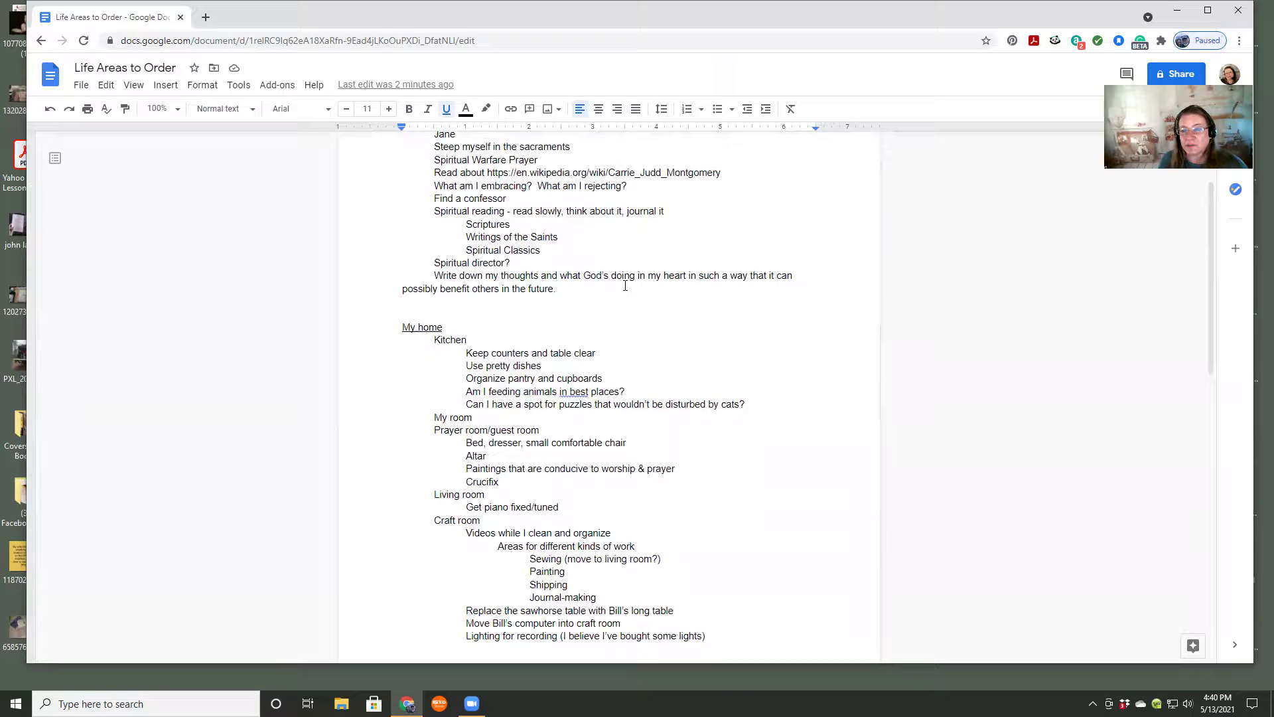
scroll(625, 285, "up", 1)
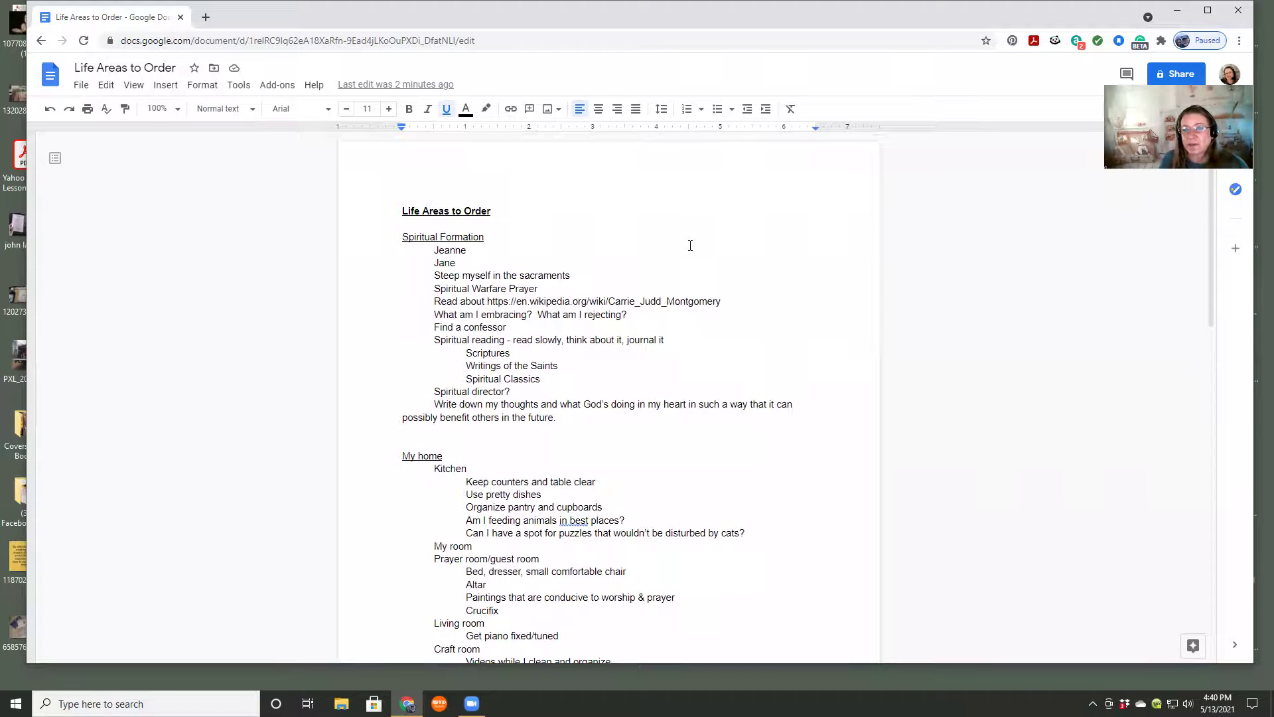
scroll(659, 259, "down", 12)
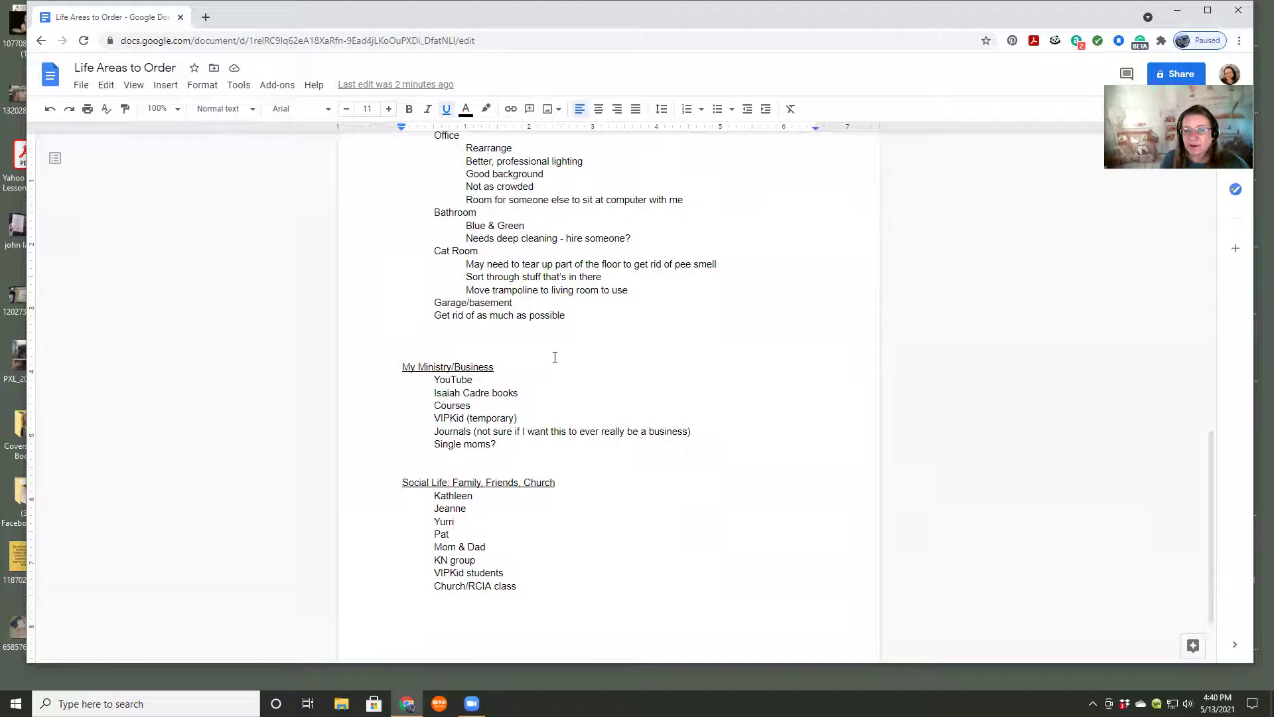
scroll(596, 344, "up", 12)
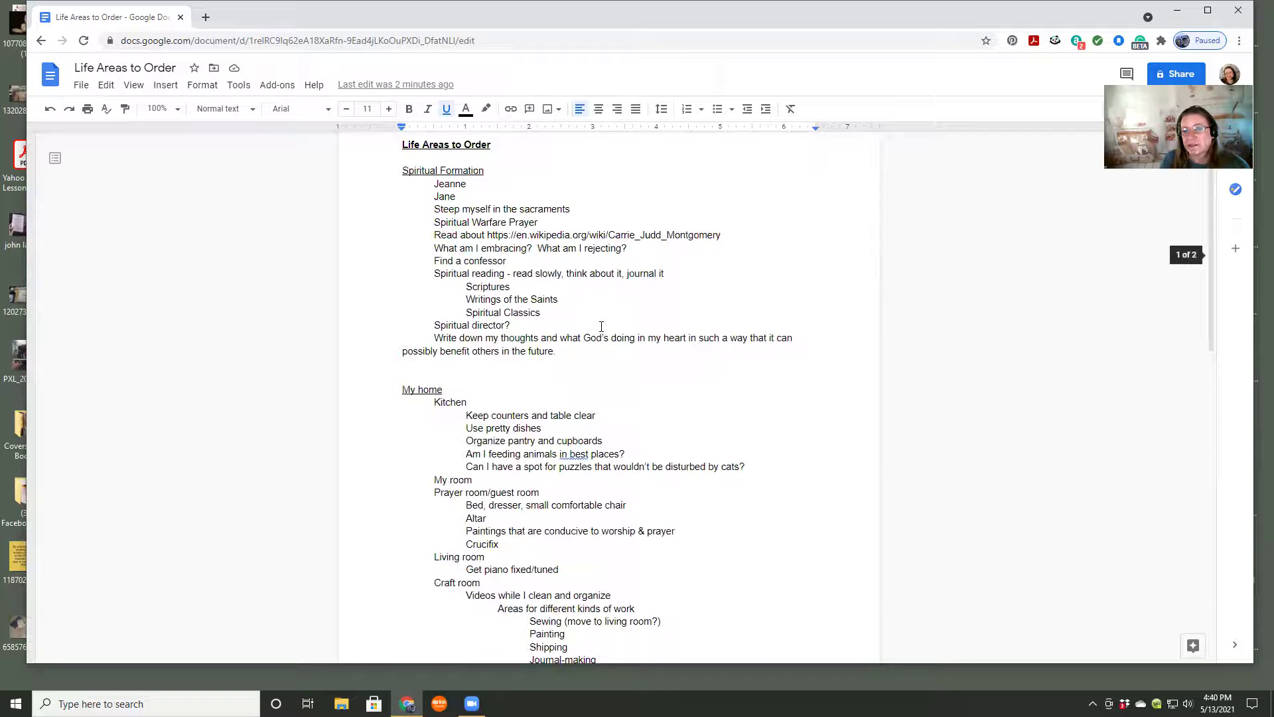
scroll(601, 326, "up", 1)
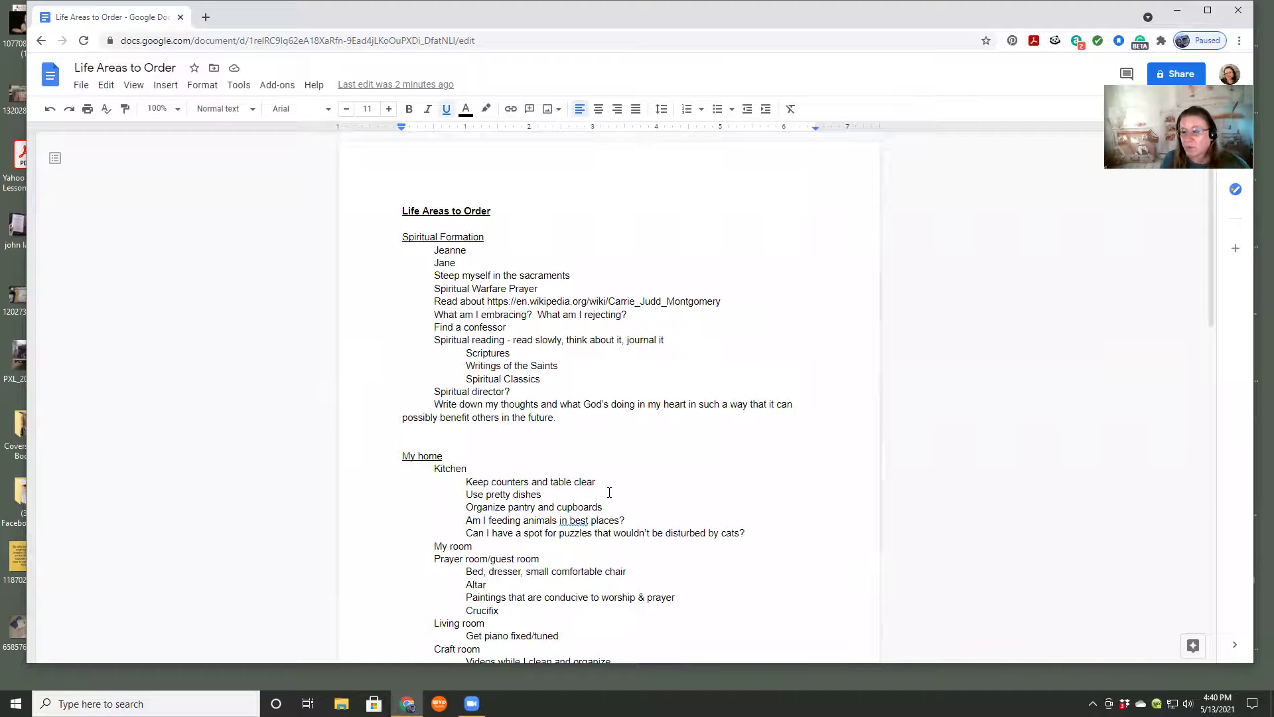
scroll(610, 492, "down", 11)
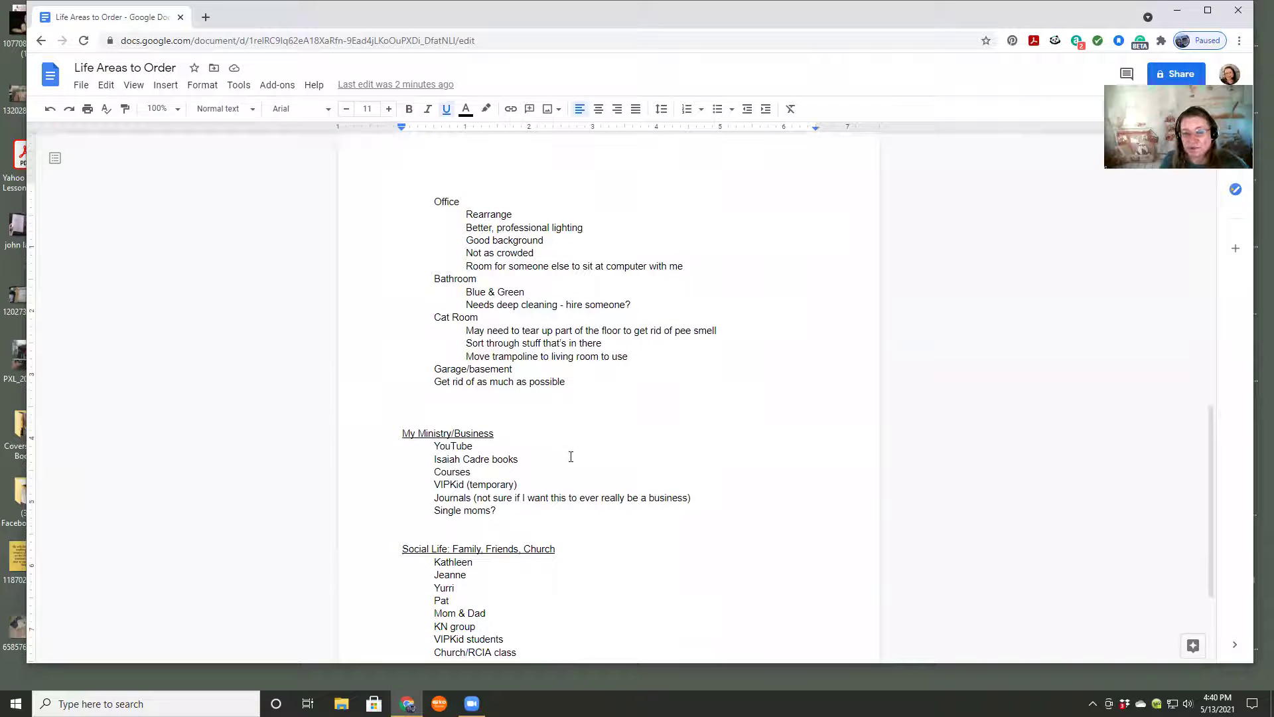
scroll(571, 462, "up", 11)
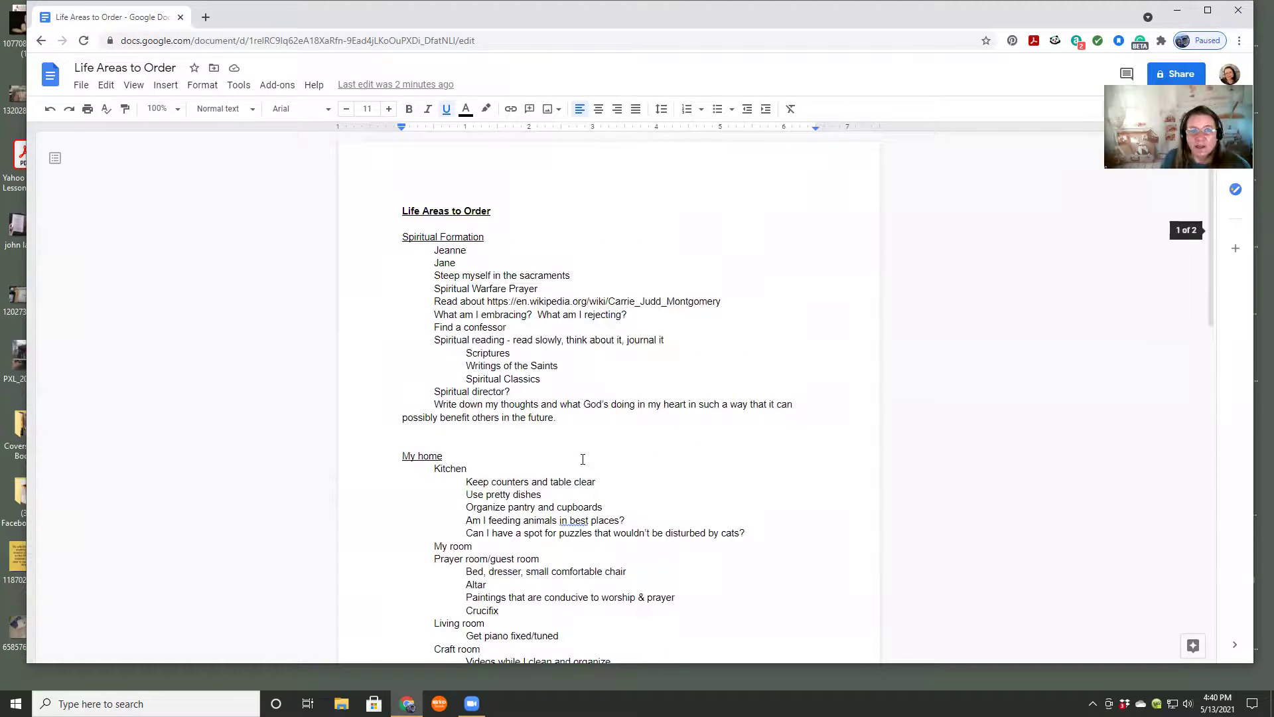